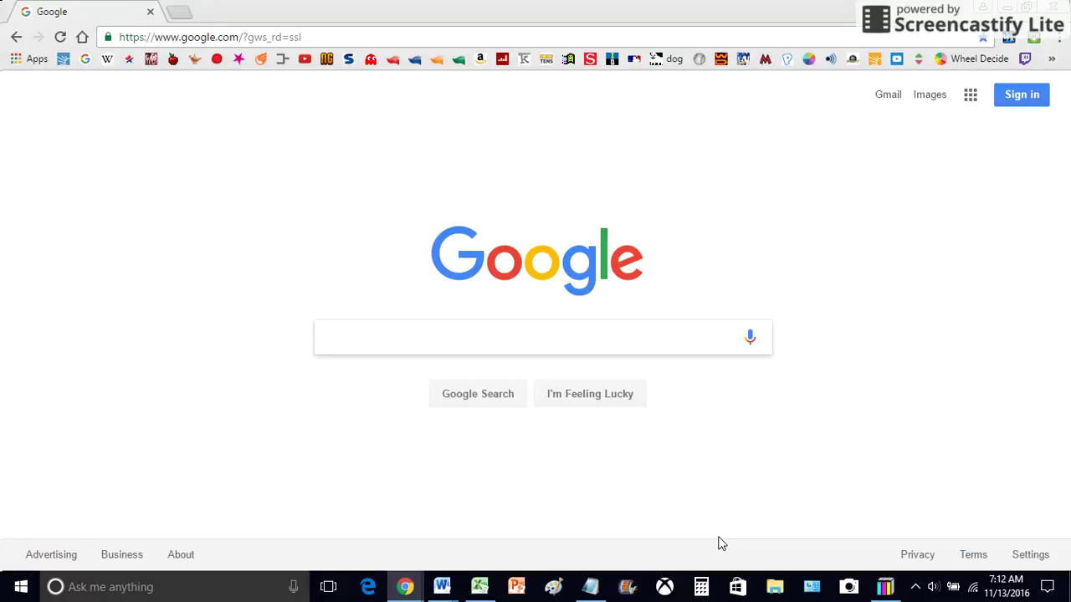
# - Search Google for 'instagram' and open the 'Login • Instagram' result
pyautogui.write('int')
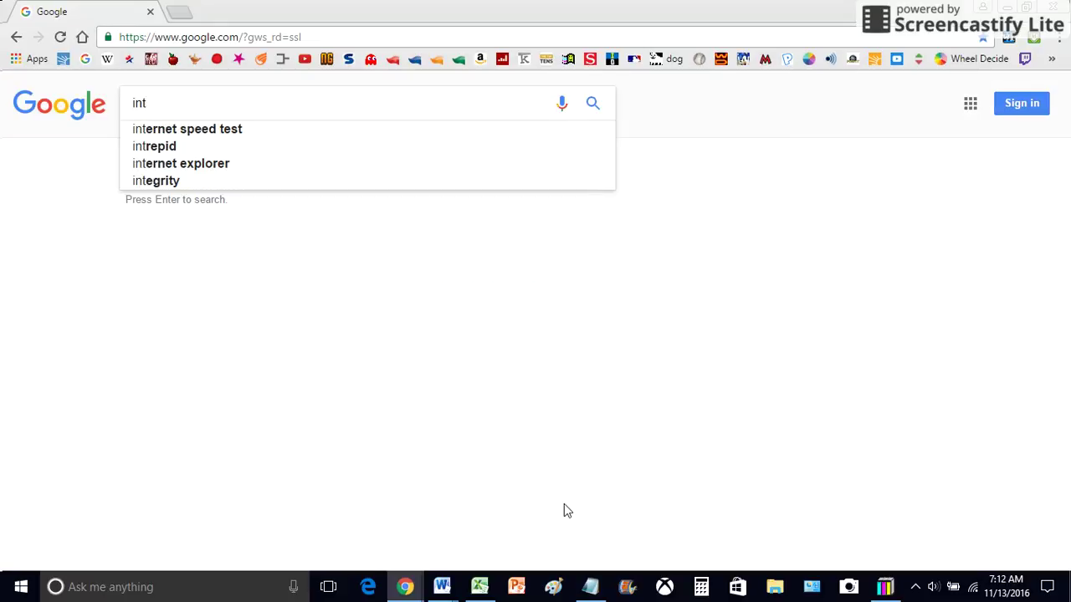
pyautogui.press('BackSpace')
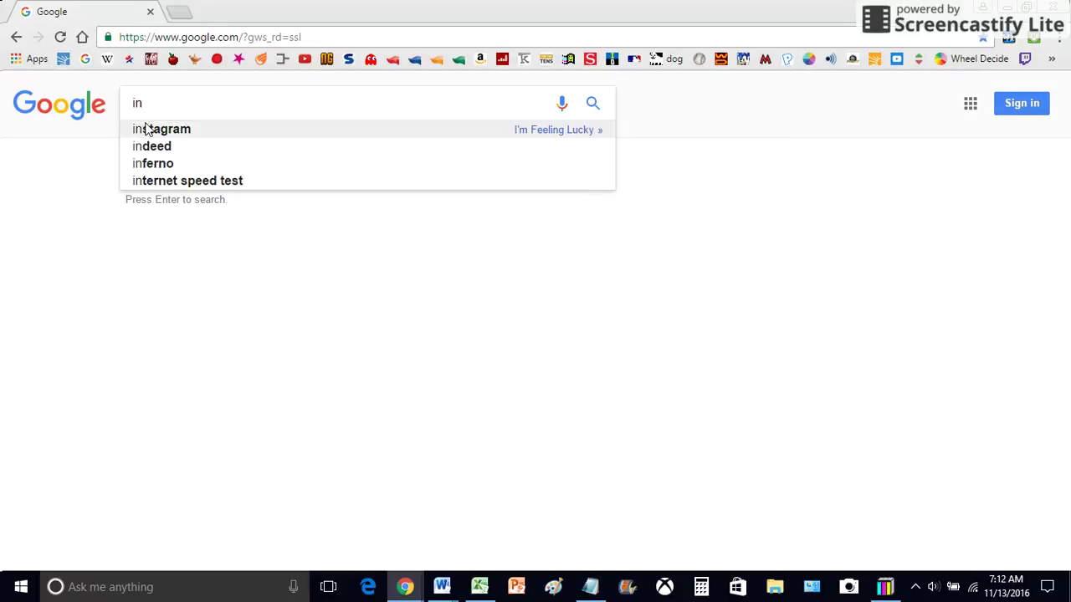
pyautogui.click(146, 129)
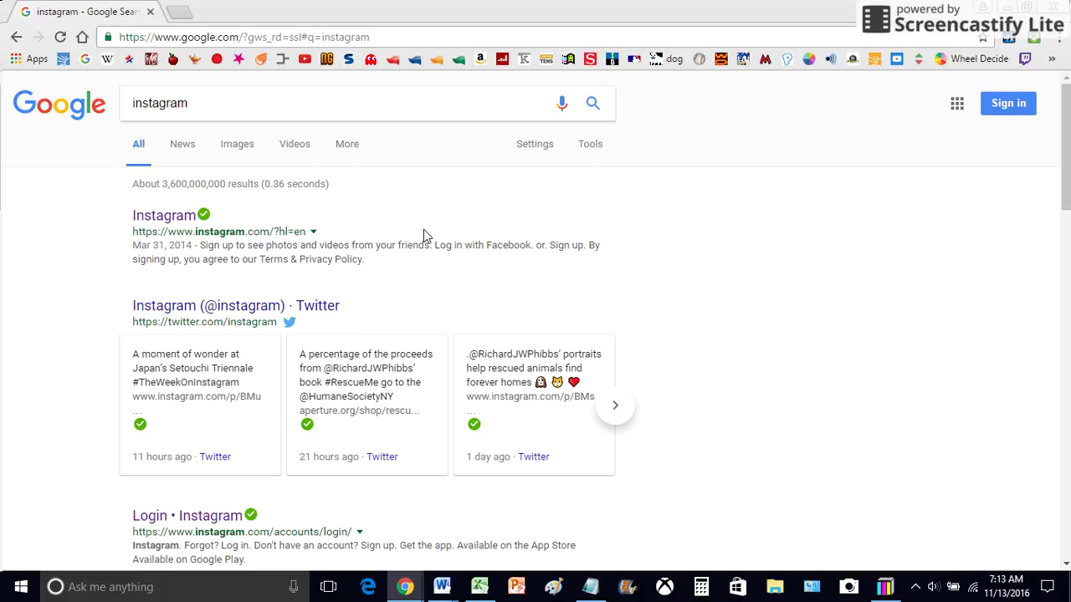
pyautogui.click(228, 519)
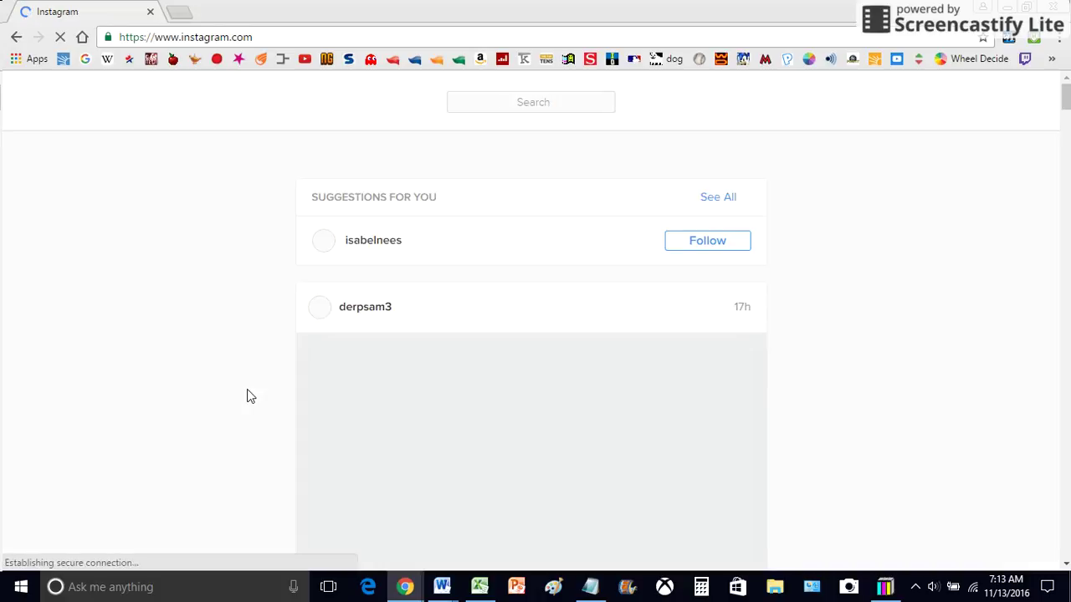
# - Open the signed-in account's profile and its '...' options to log out
pyautogui.scroll(-5, 418, 337)
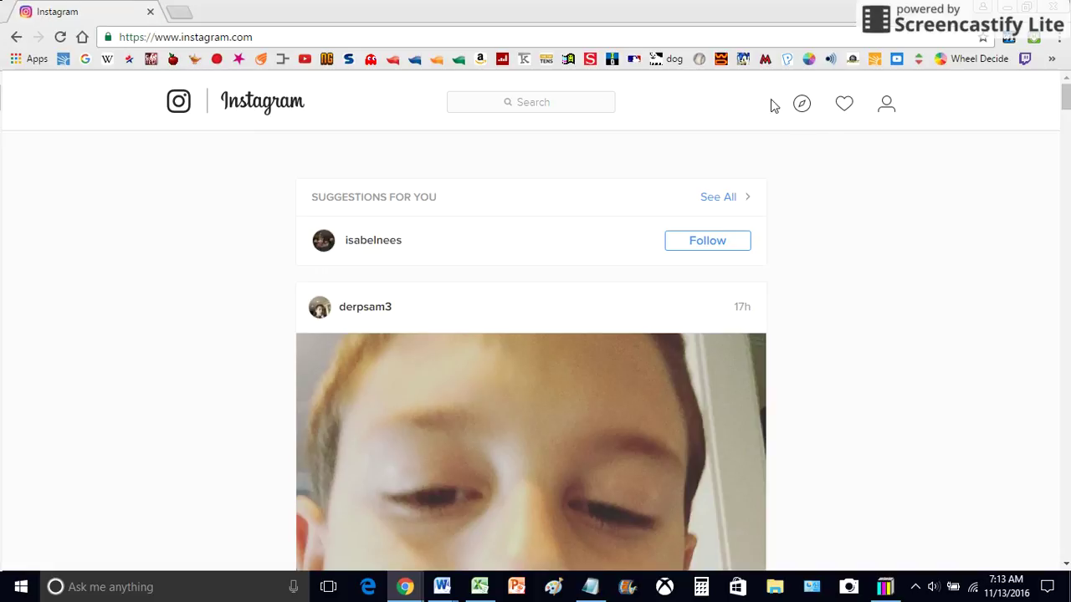
pyautogui.click(889, 113)
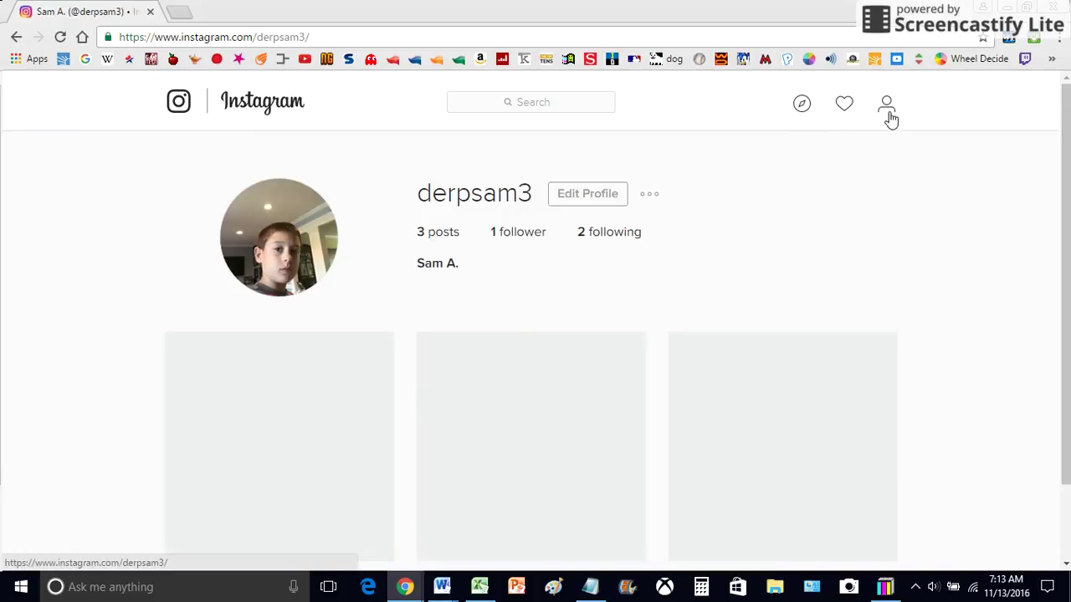
pyautogui.click(649, 194)
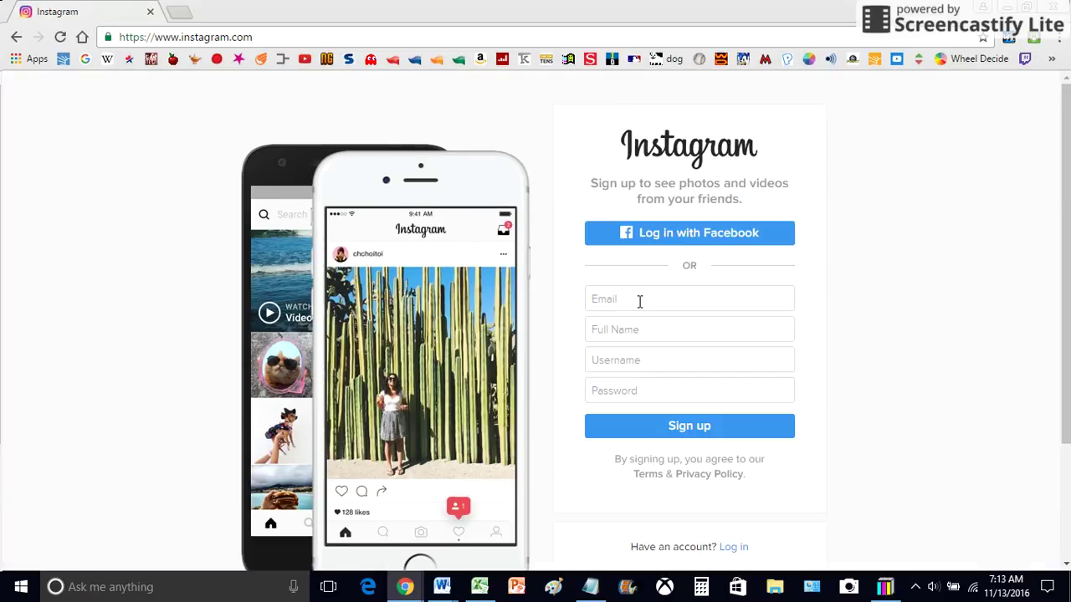
# - Enter the sign-up e-mail address, correcting its domain to gmail, and the full name
pyautogui.click(625, 301)
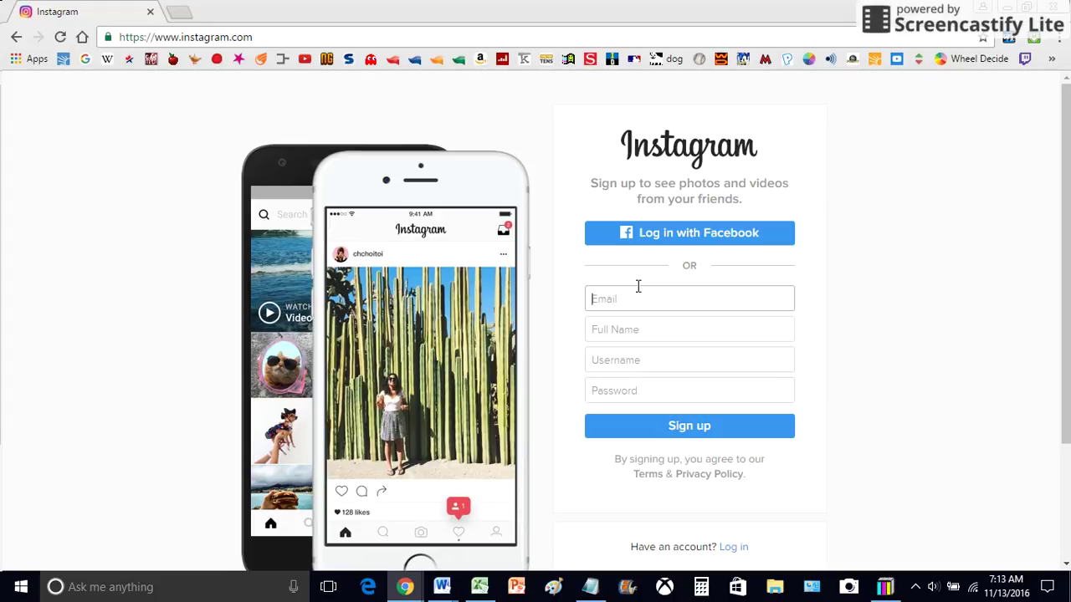
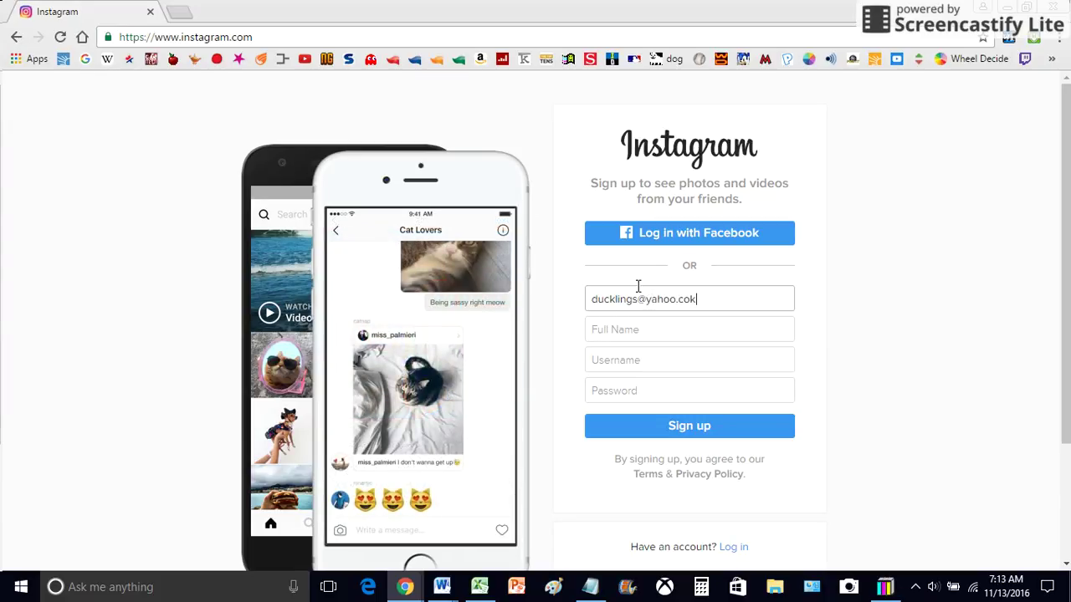
pyautogui.click(684, 334)
pyautogui.write('Jeff')
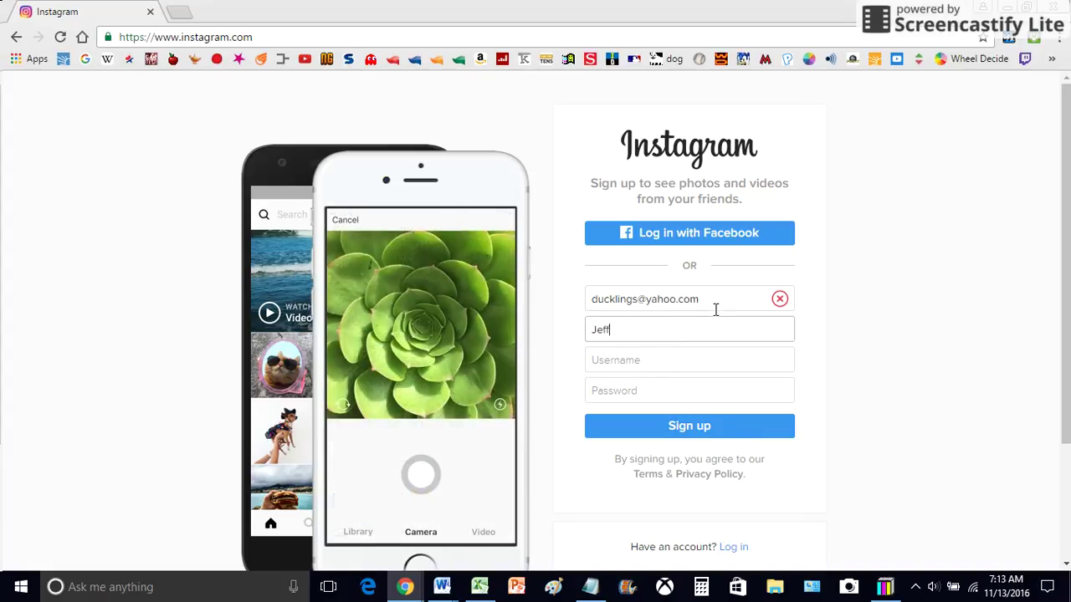
pyautogui.moveTo(715, 310); pyautogui.dragTo(646, 307)
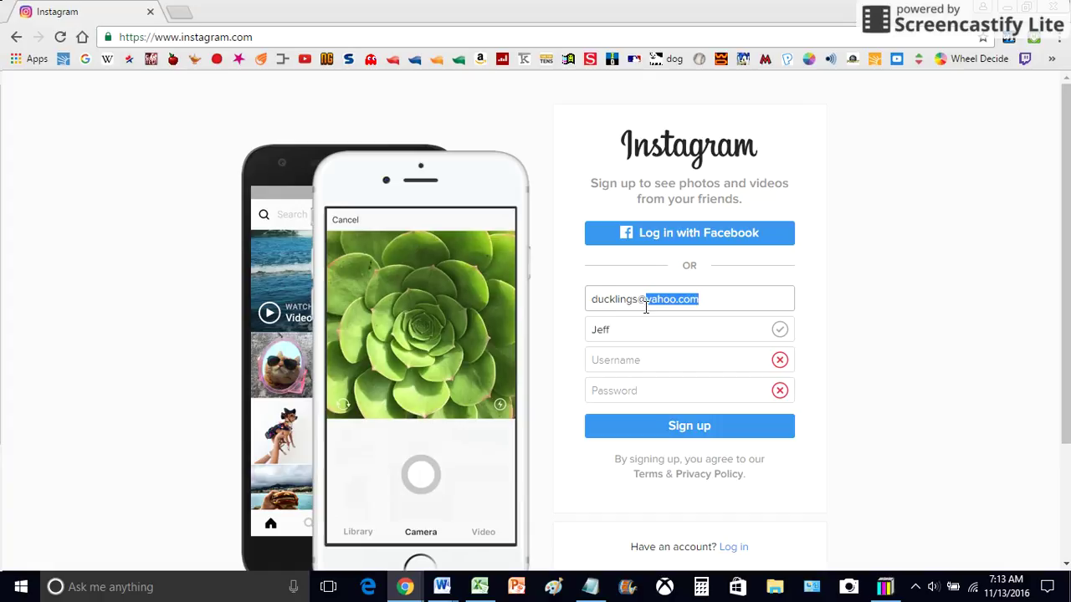
pyautogui.write('gmail')
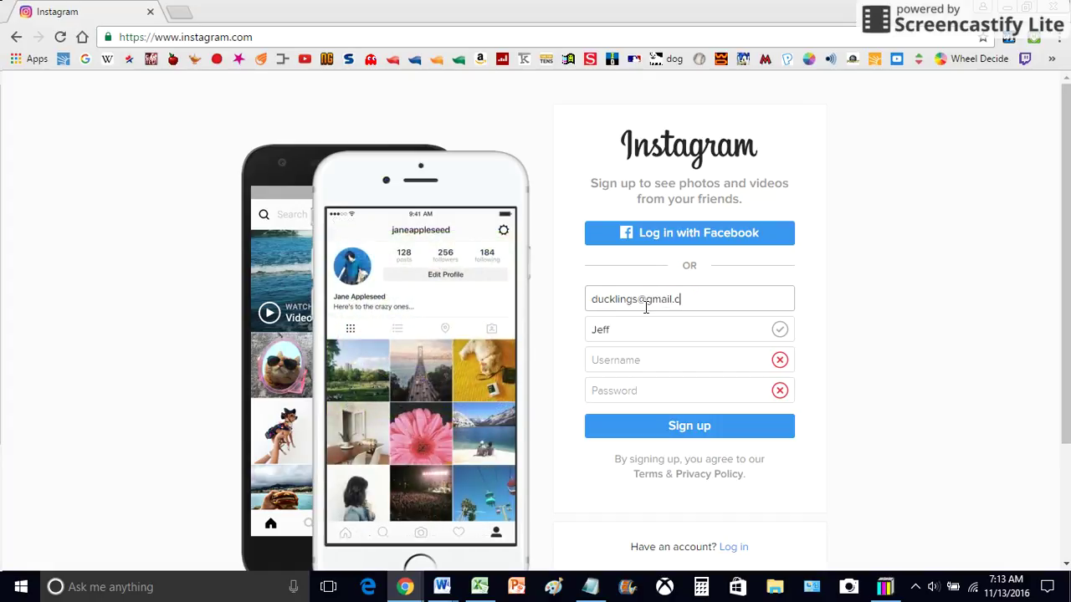
pyautogui.click(624, 328)
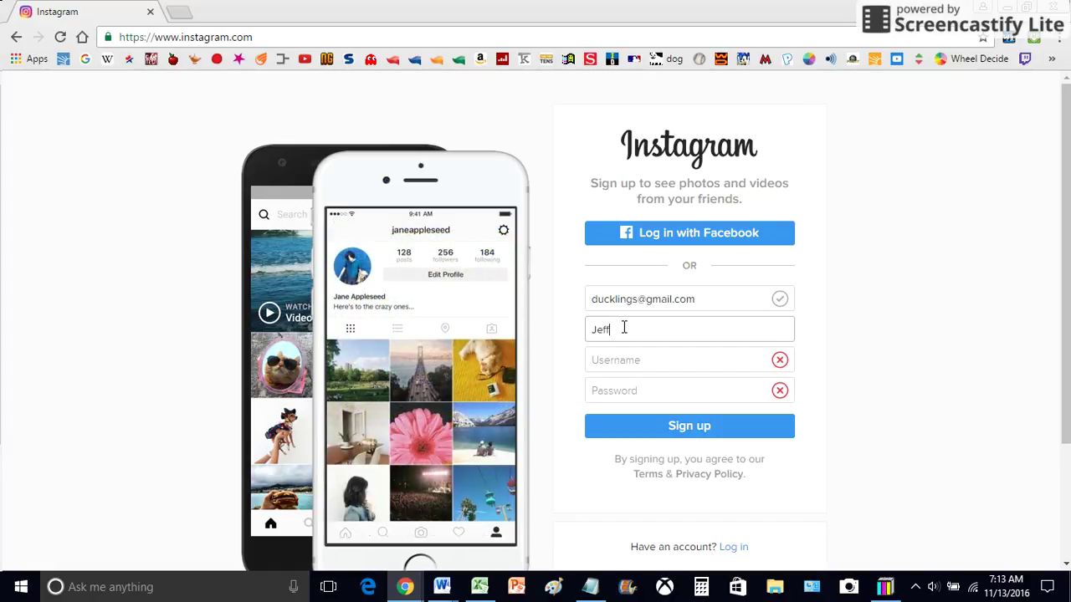
pyautogui.write('y Van Jeffy')
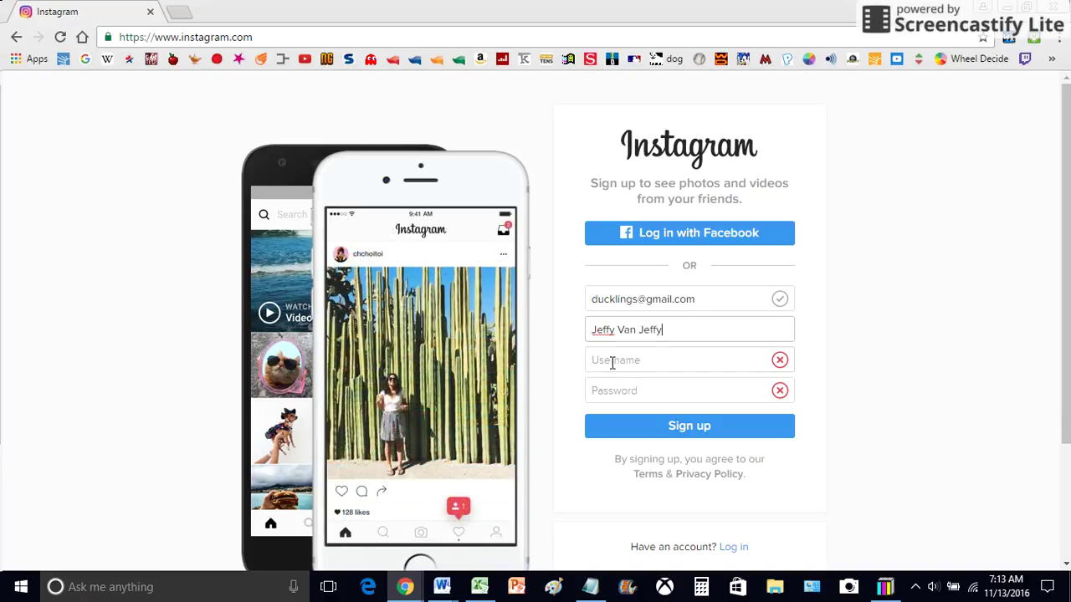
# - Replace the suggested username with a custom one, enter a password, and submit sign-up
pyautogui.click(613, 360)
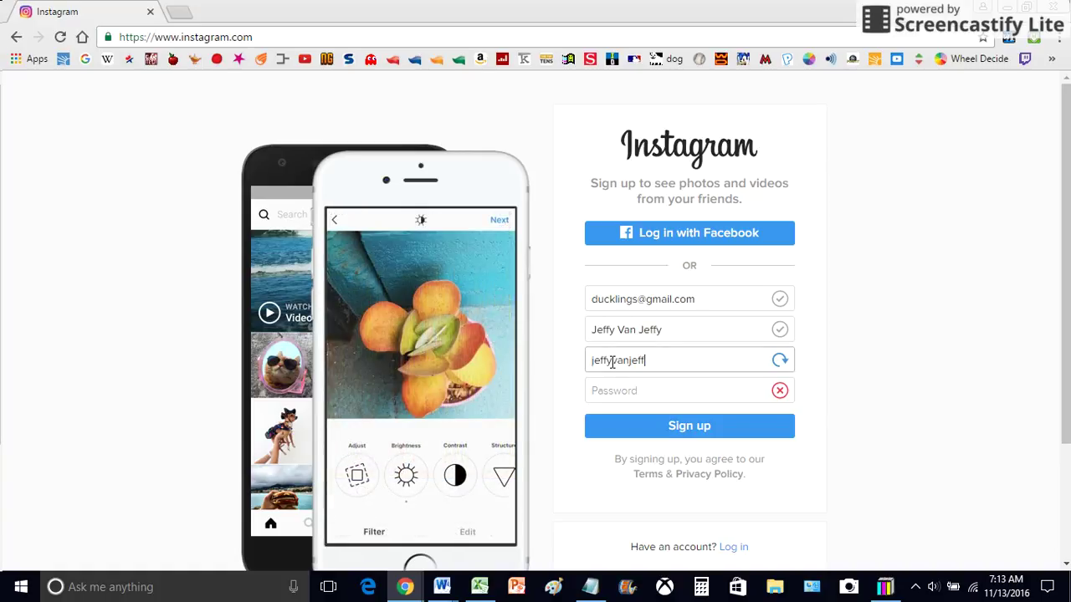
pyautogui.press('BackSpace')
pyautogui.press('BackSpace')
pyautogui.press('BackSpace')
pyautogui.press('BackSpace')
pyautogui.press('BackSpace')
pyautogui.press('BackSpace')
pyautogui.press('BackSpace')
pyautogui.press('BackSpace')
pyautogui.press('BackSpace')
pyautogui.press('BackSpace')
pyautogui.press('BackSpace')
pyautogui.press('BackSpace')
pyautogui.write('mrjeffva')
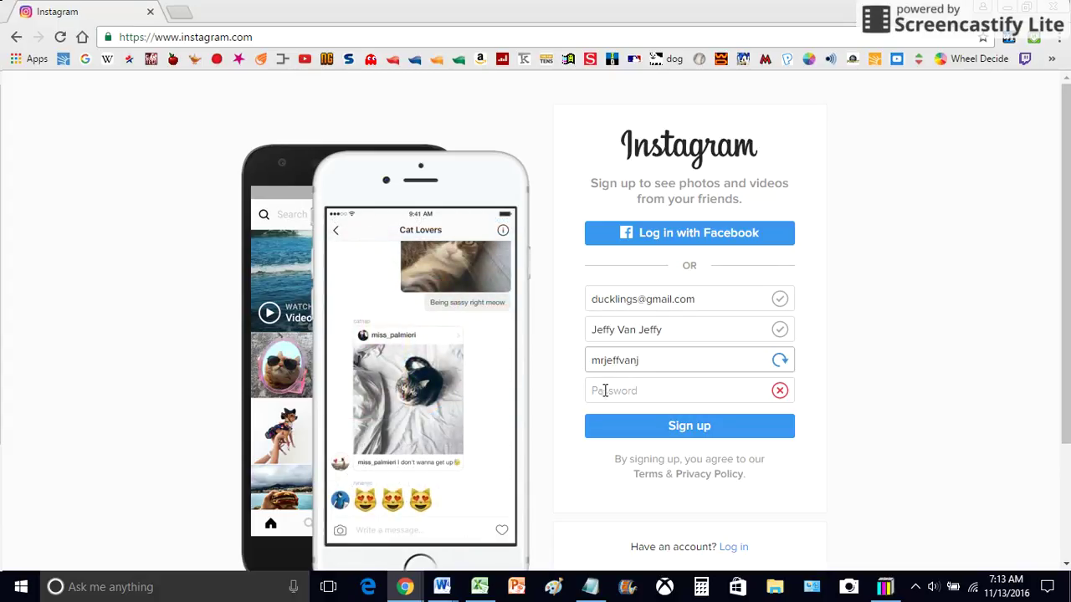
pyautogui.click(602, 390)
pyautogui.write('•••')
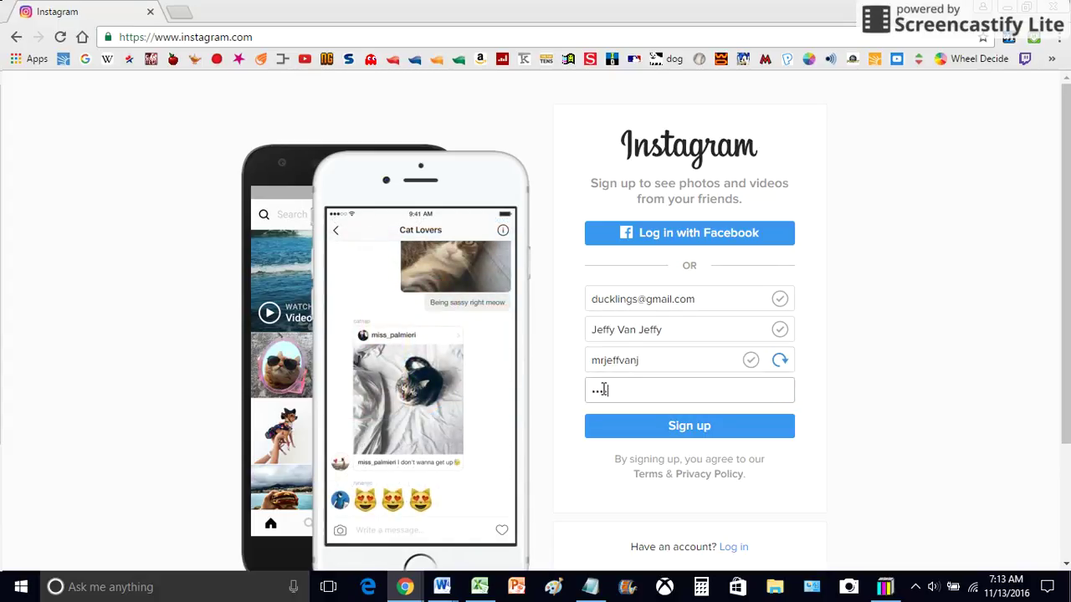
pyautogui.write('••••••')
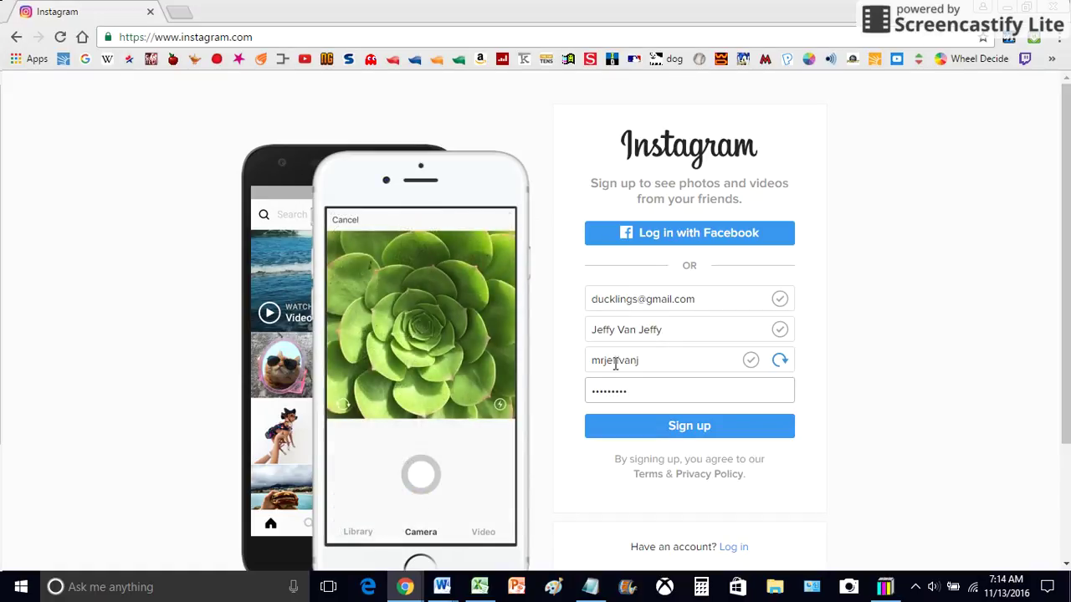
pyautogui.click(673, 436)
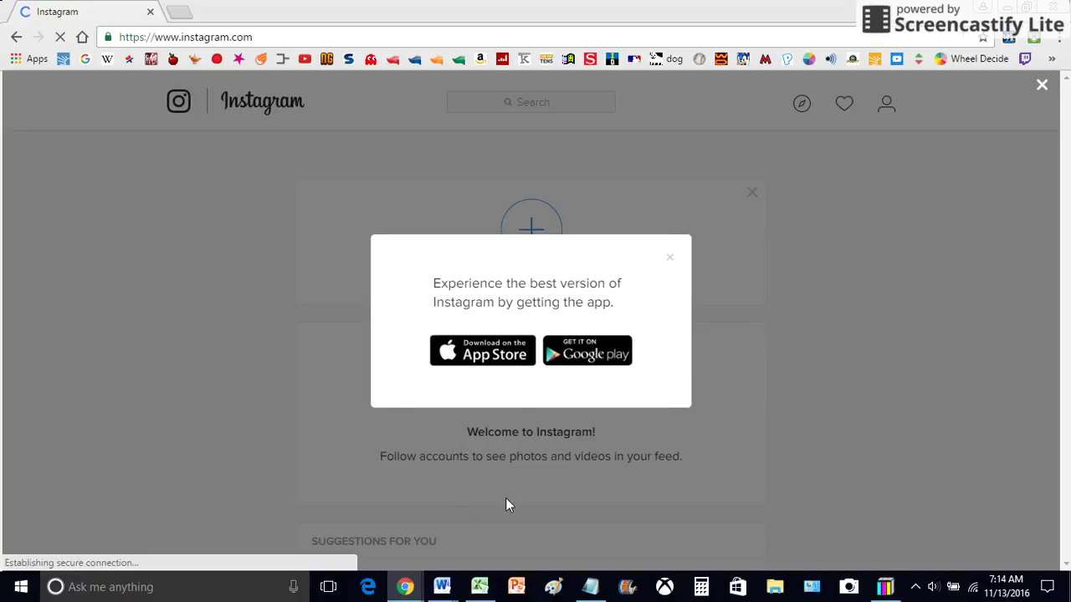
# - Dismiss the get-the-app prompt and view the new profile showing 0 posts, followers, following
pyautogui.click(778, 254)
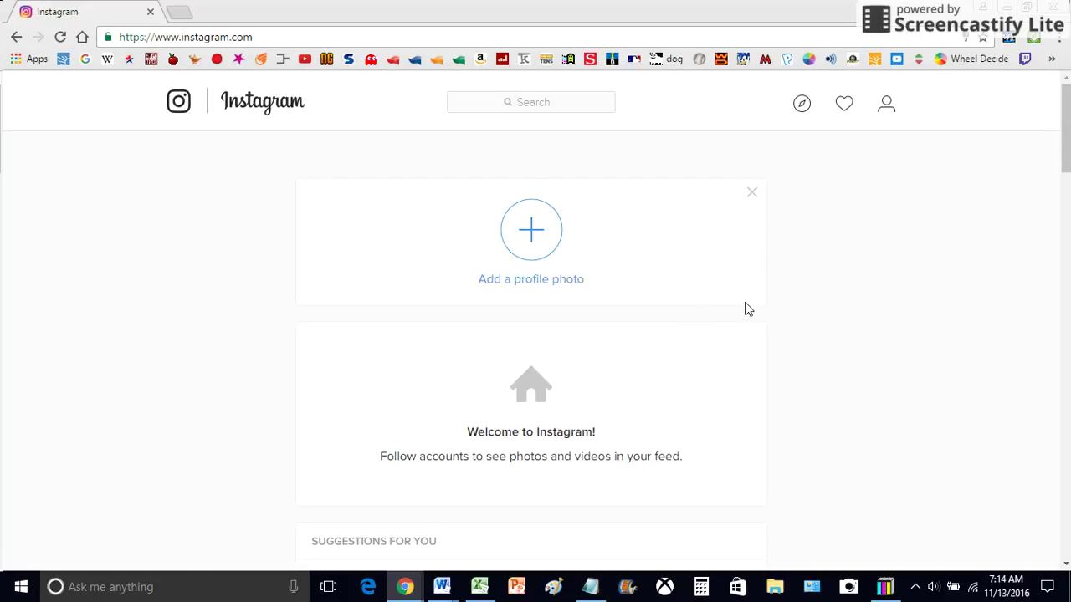
pyautogui.click(886, 112)
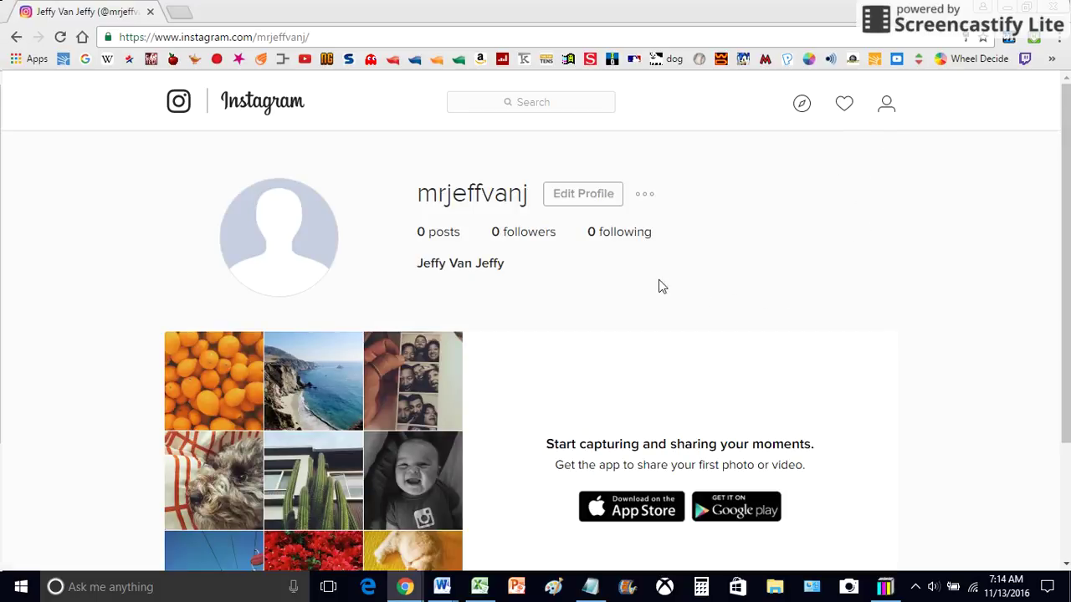
pyautogui.scroll(-3, 660, 287)
pyautogui.scroll(3, 640, 389)
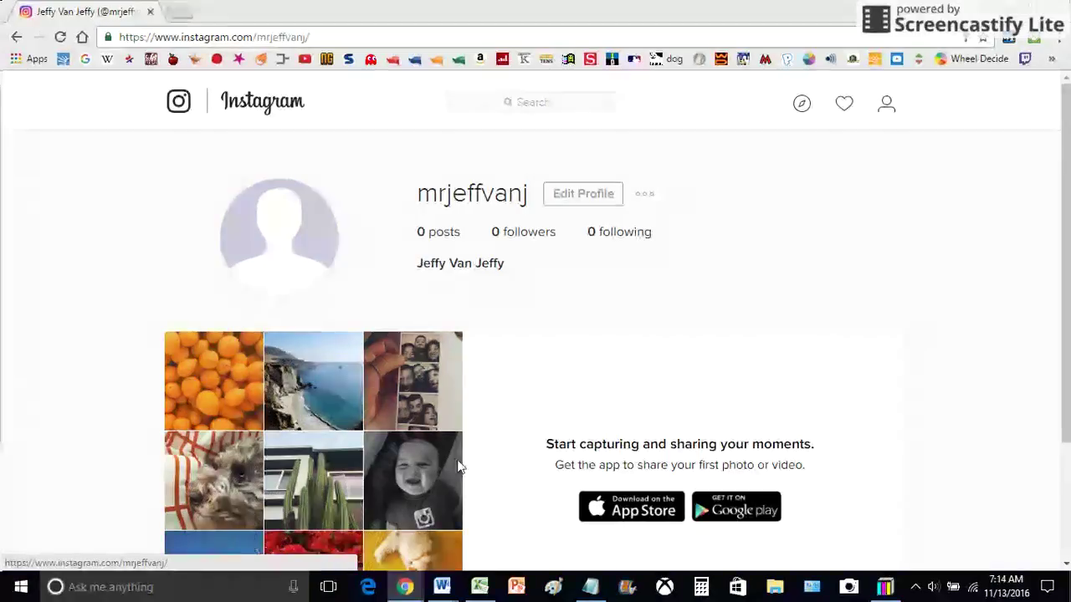
pyautogui.scroll(-3, 430, 478)
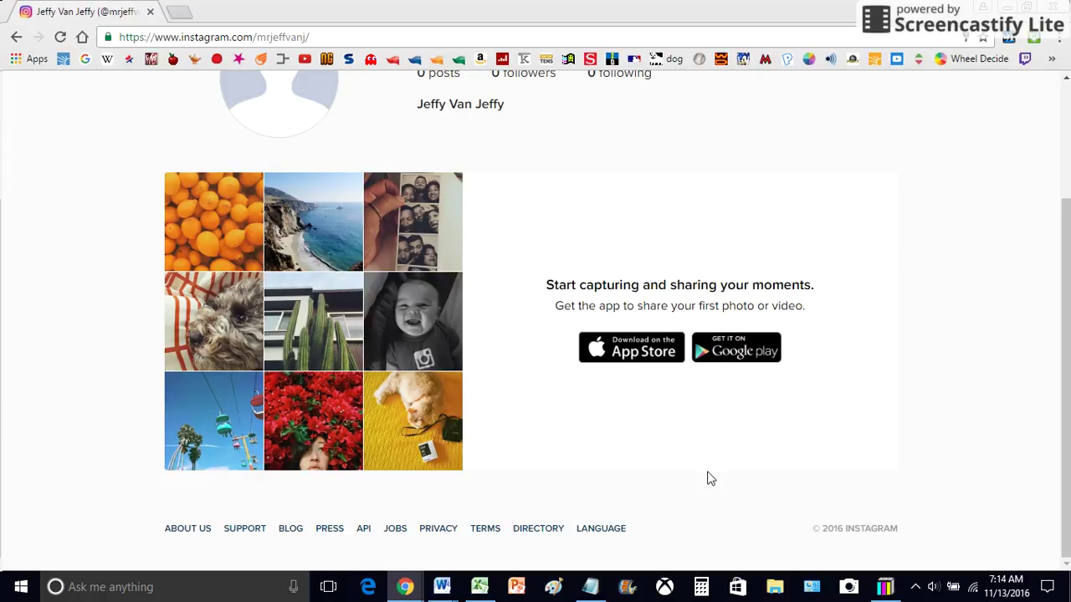
pyautogui.scroll(2, 707, 478)
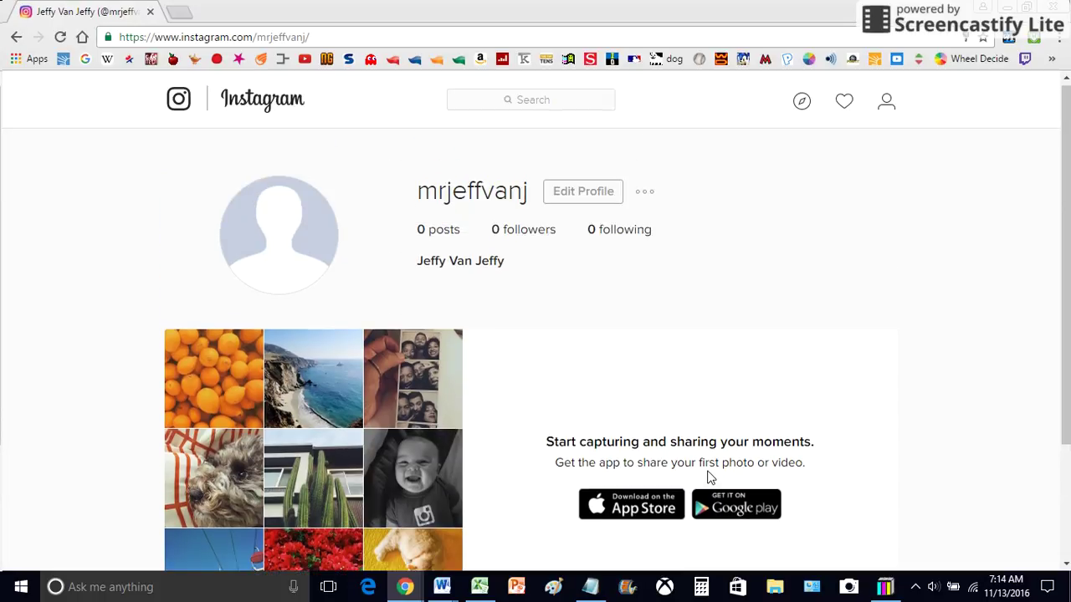
# - From Edit Profile, go to the 'Temporarily disable my account' page
pyautogui.click(603, 193)
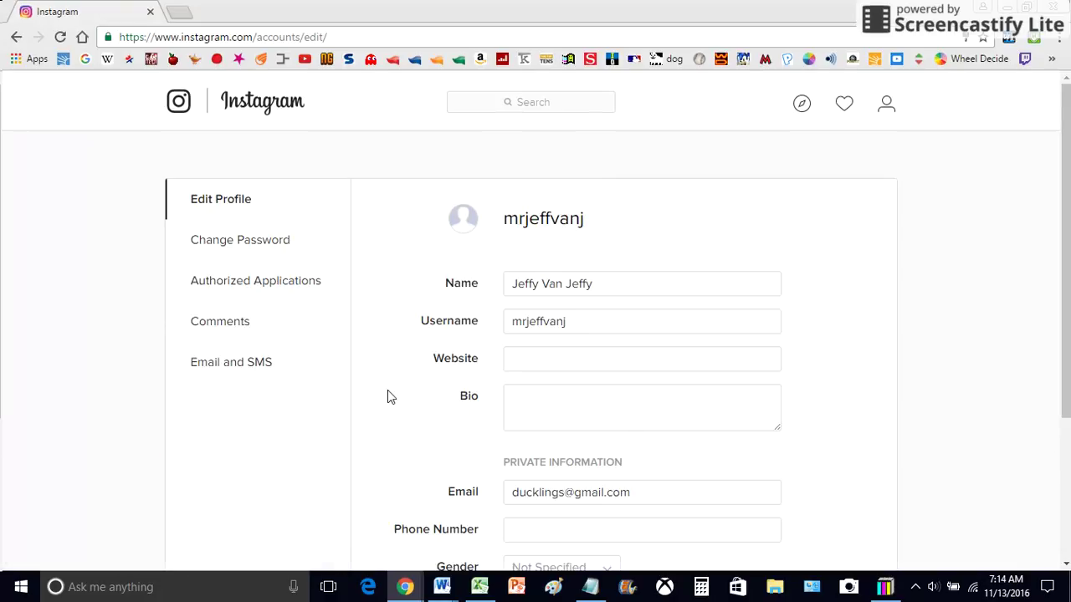
pyautogui.scroll(-3, 387, 396)
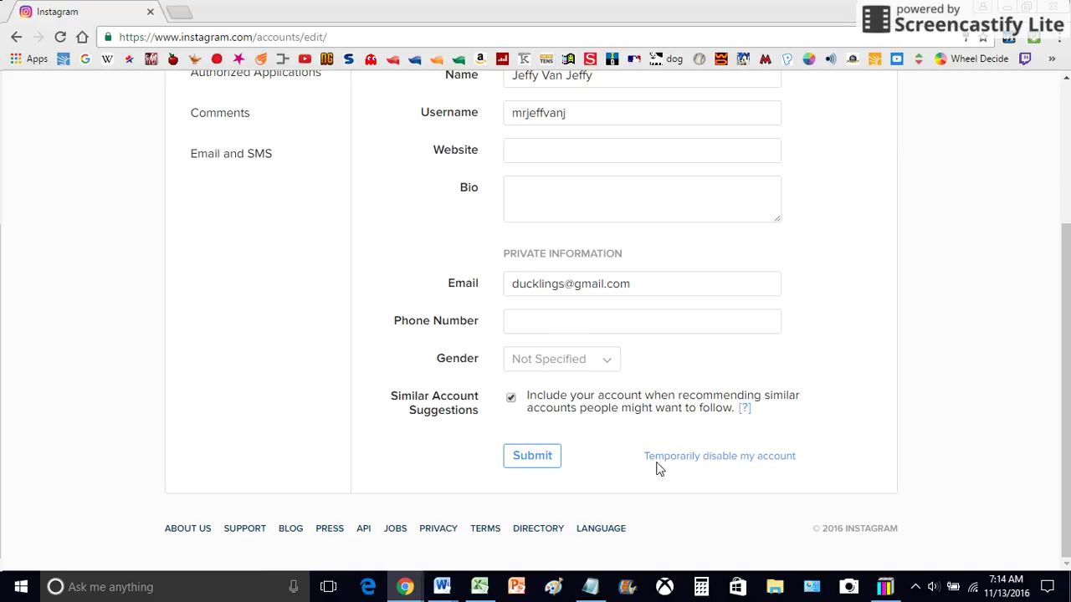
pyautogui.click(657, 458)
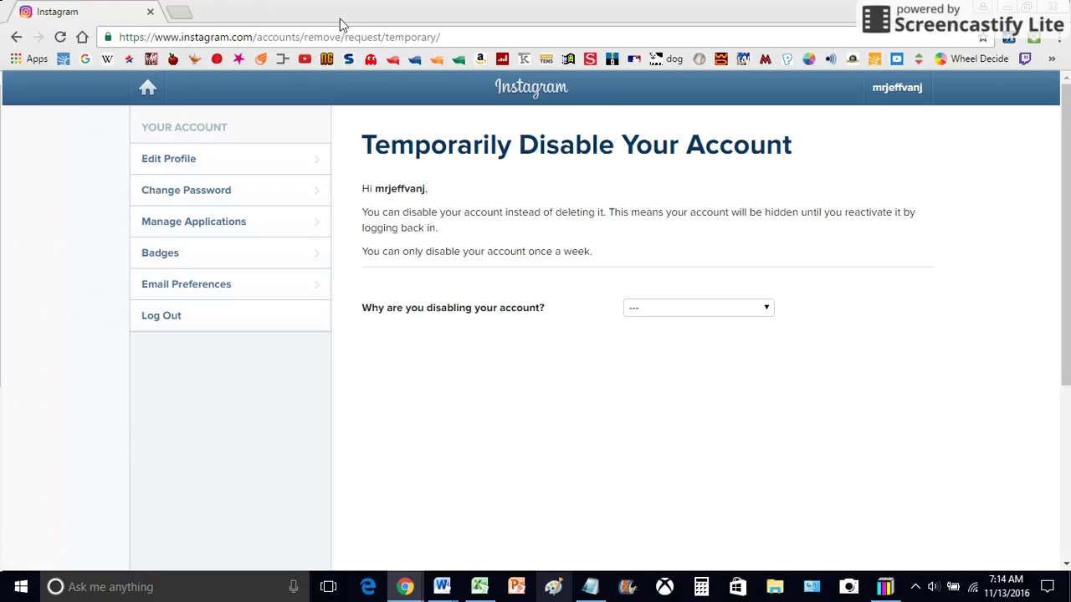
# - Change 'temporary' to 'permanent' in the page URL to load Delete Your Account
pyautogui.moveTo(433, 38); pyautogui.dragTo(387, 44)
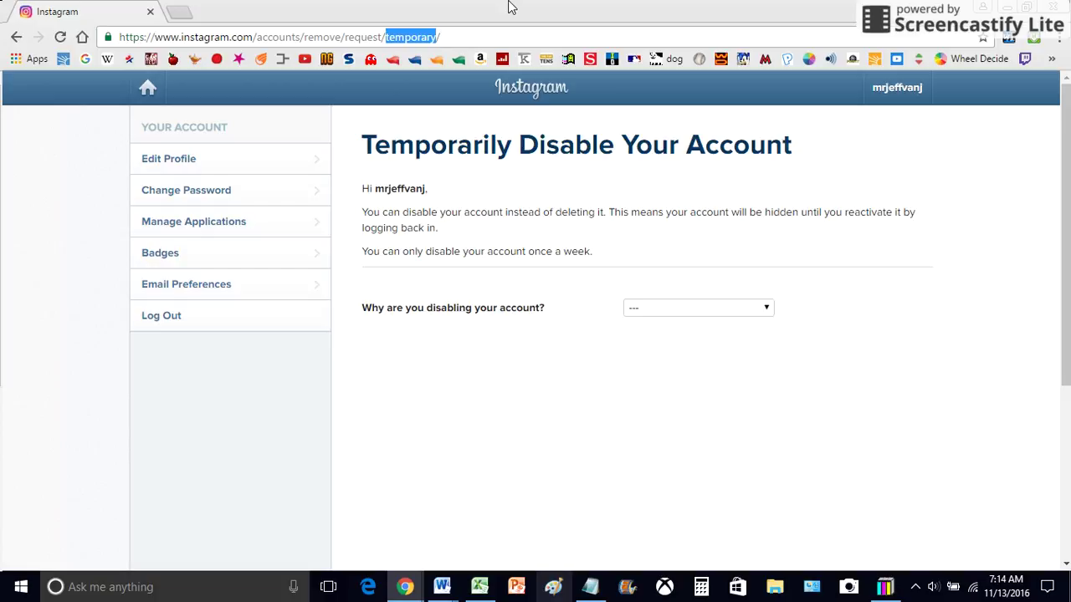
pyautogui.write('perma')
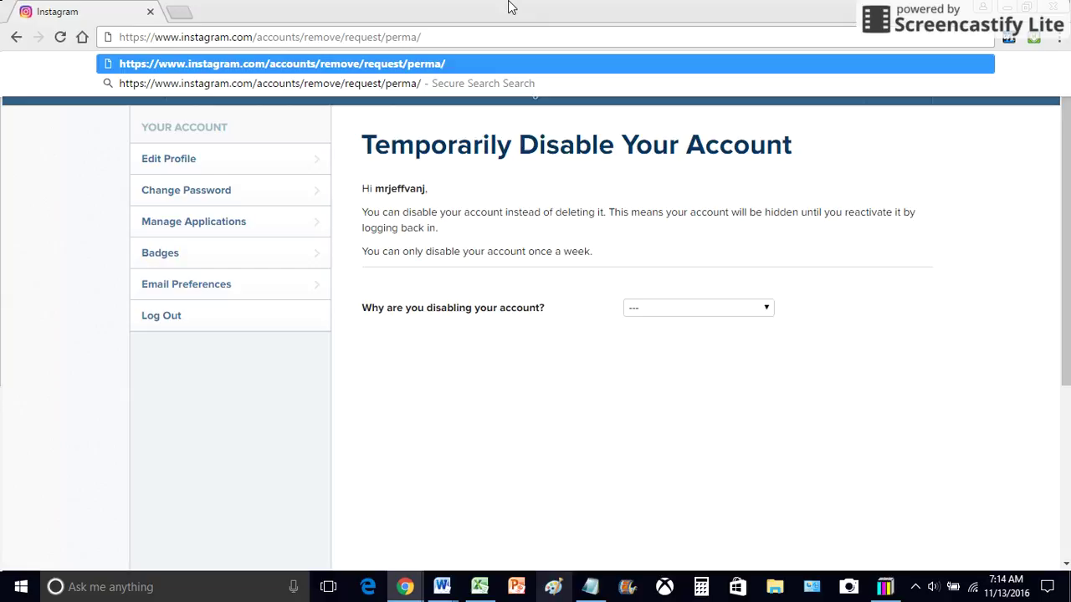
pyautogui.write('n')
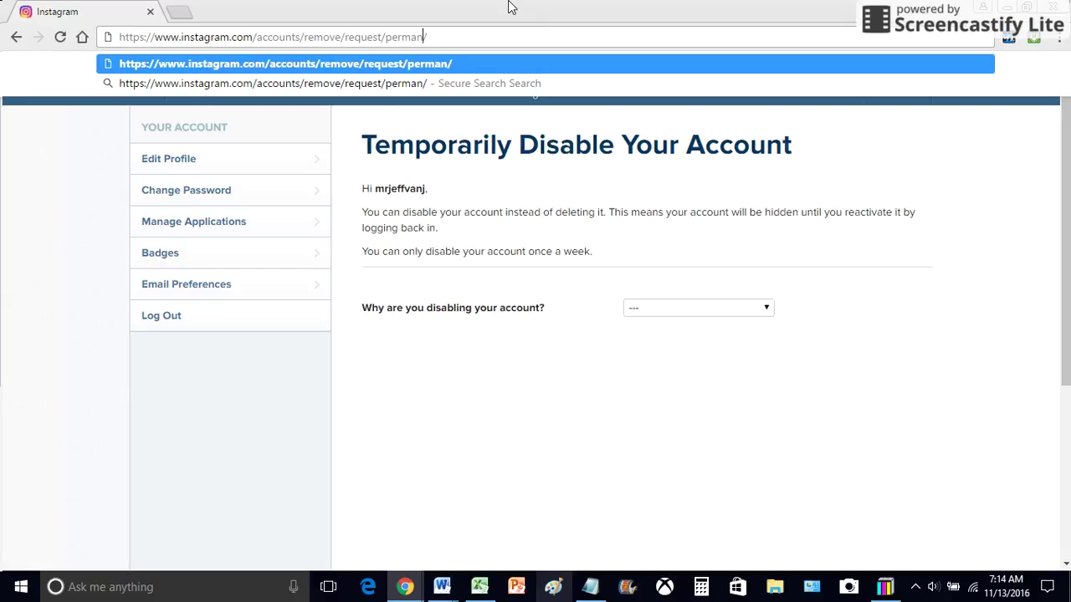
pyautogui.write('ent')
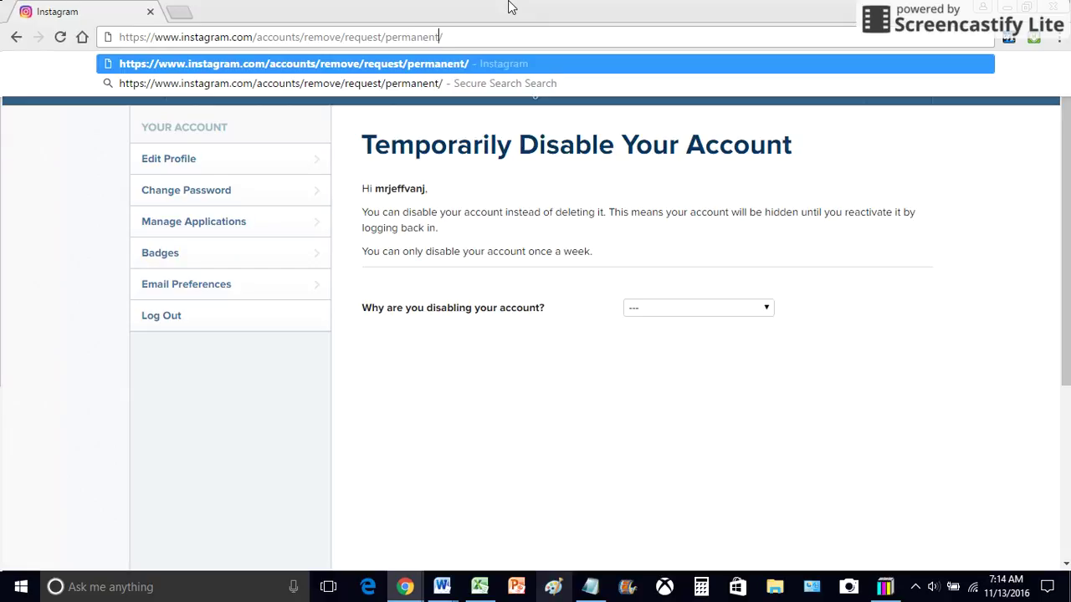
pyautogui.press('Return')
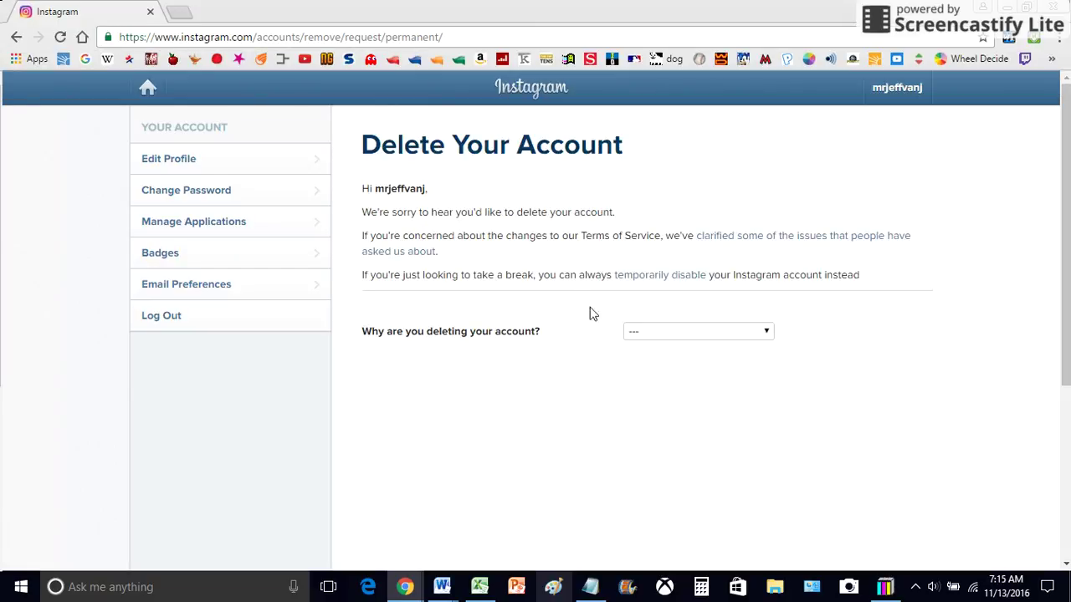
# - Permanently delete the account with reason 'Created a second account' and the re-entered password
pyautogui.click(633, 333)
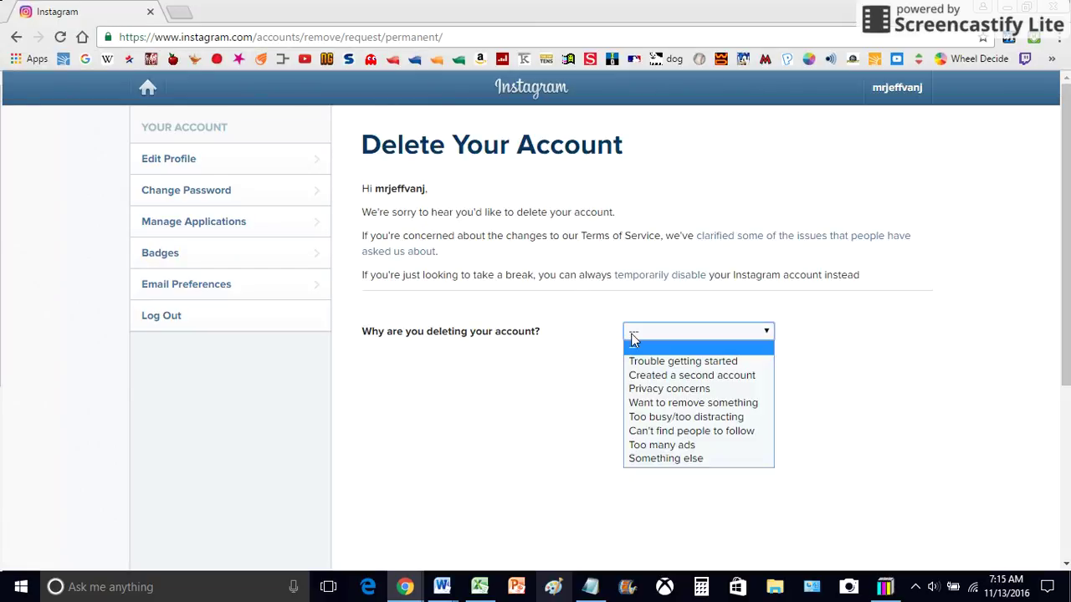
pyautogui.click(657, 377)
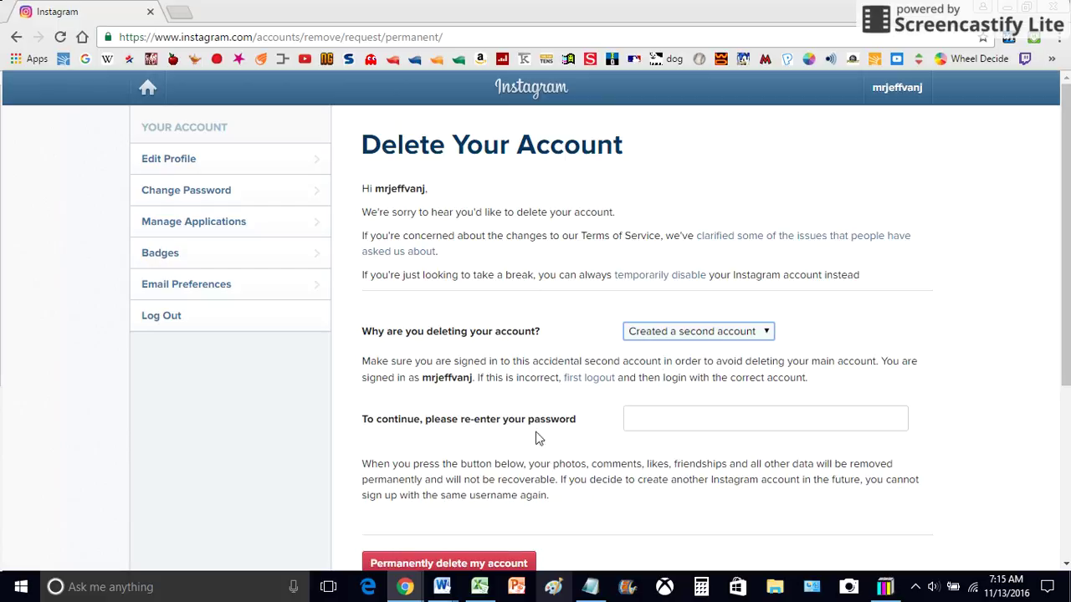
pyautogui.click(655, 423)
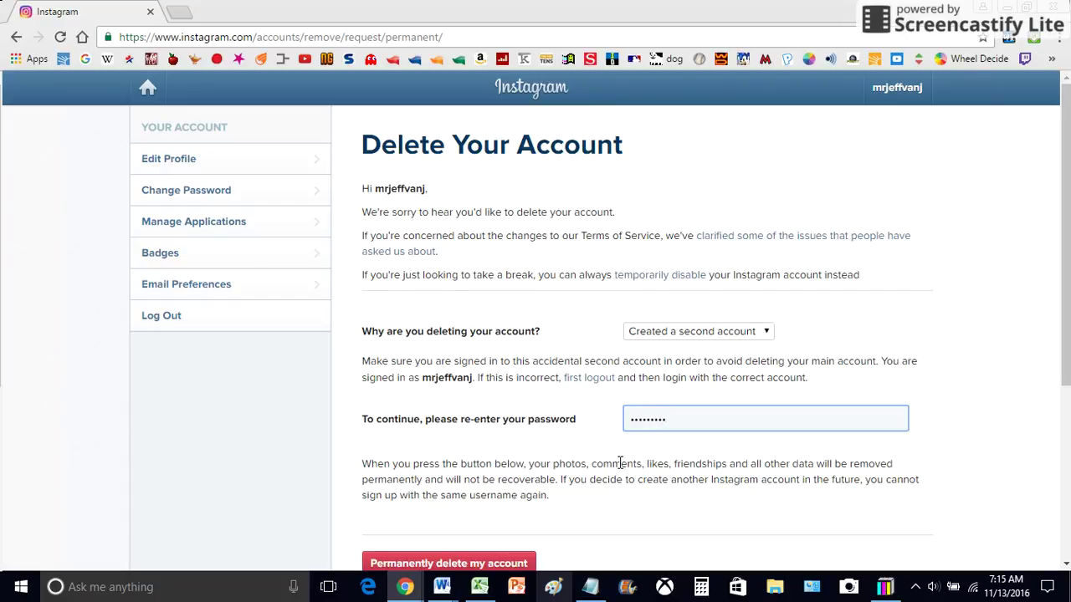
pyautogui.scroll(-2, 621, 464)
pyautogui.click(507, 406)
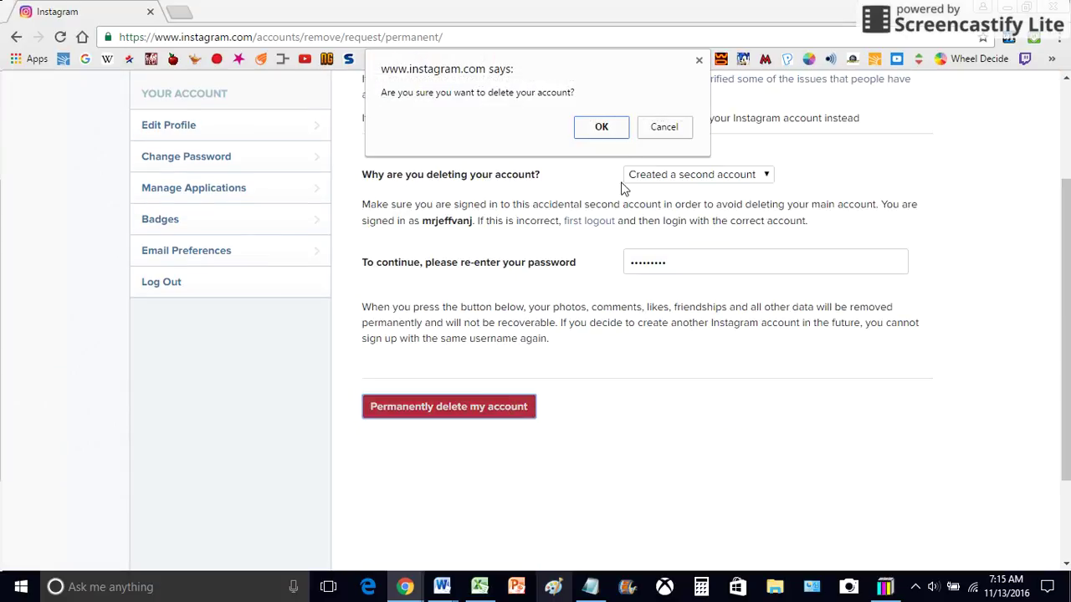
pyautogui.click(606, 126)
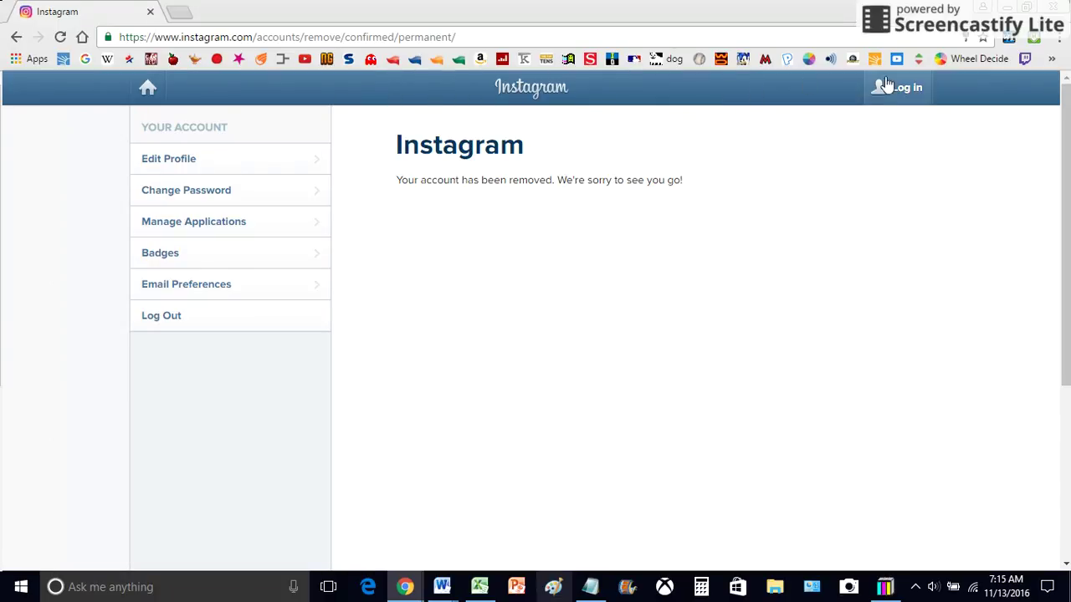
# - Log back in with the main account's username and password
pyautogui.click(885, 86)
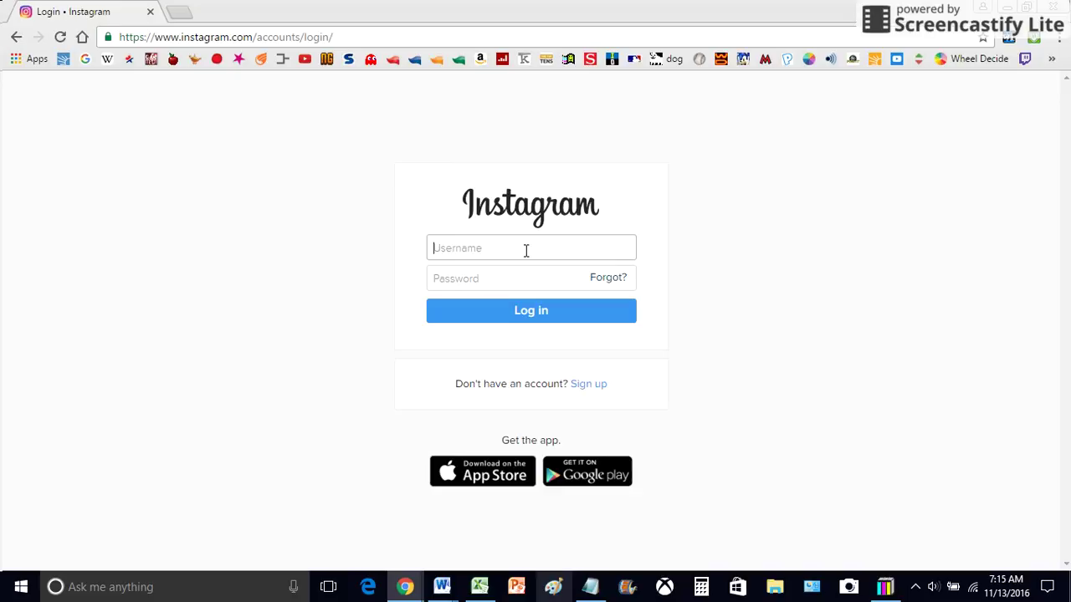
pyautogui.write('derpsam3')
pyautogui.click(502, 276)
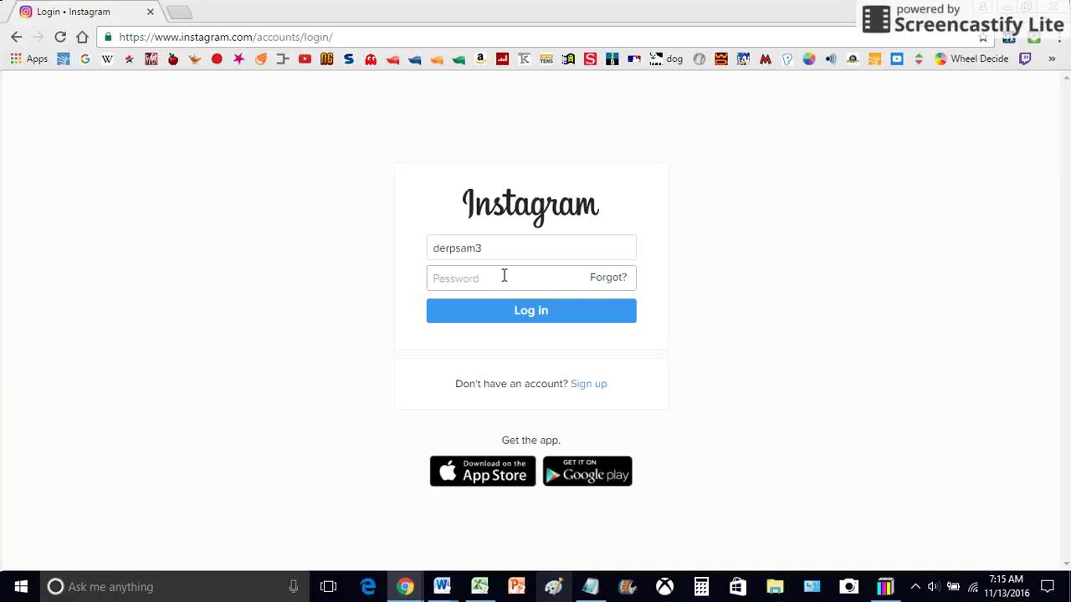
pyautogui.write('•')
pyautogui.click(509, 316)
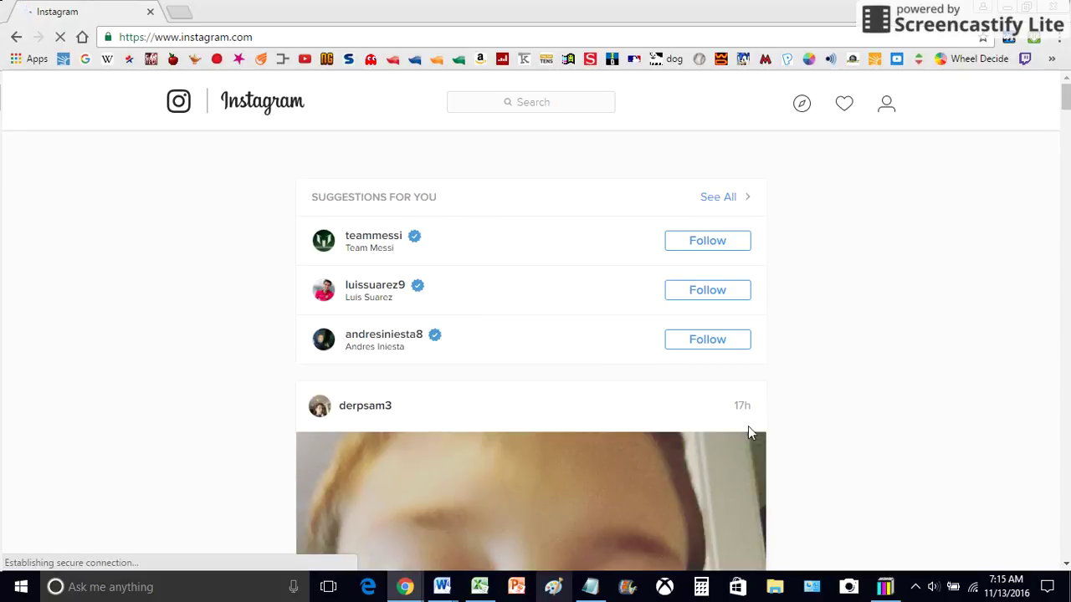
pyautogui.scroll(-5, 748, 426)
pyautogui.scroll(5, 759, 381)
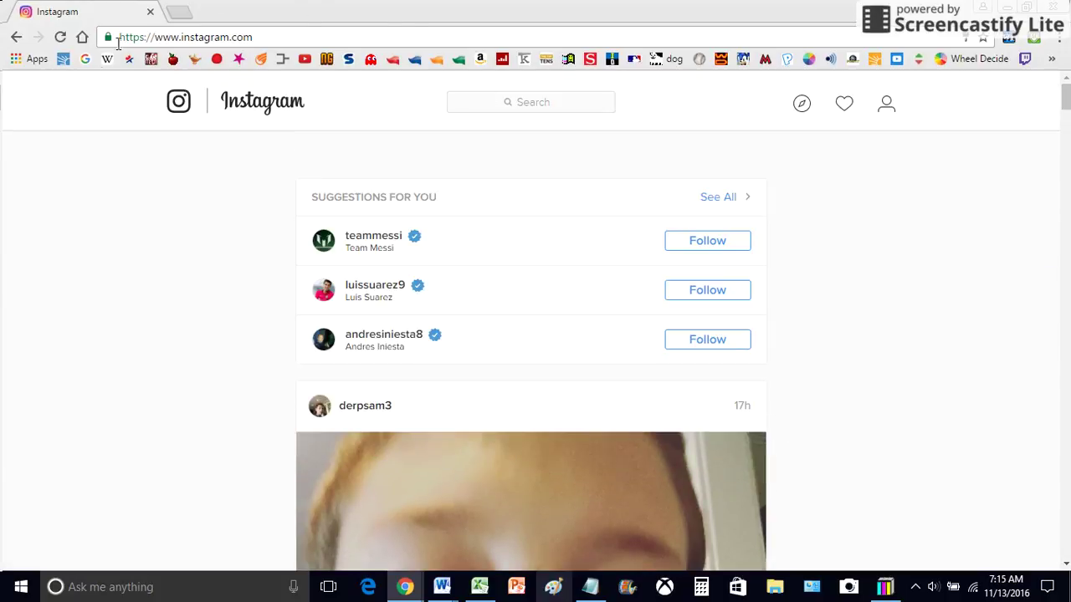
# - Go to the Google homepage via the bookmark and bring up the Screencastify controls
pyautogui.click(85, 59)
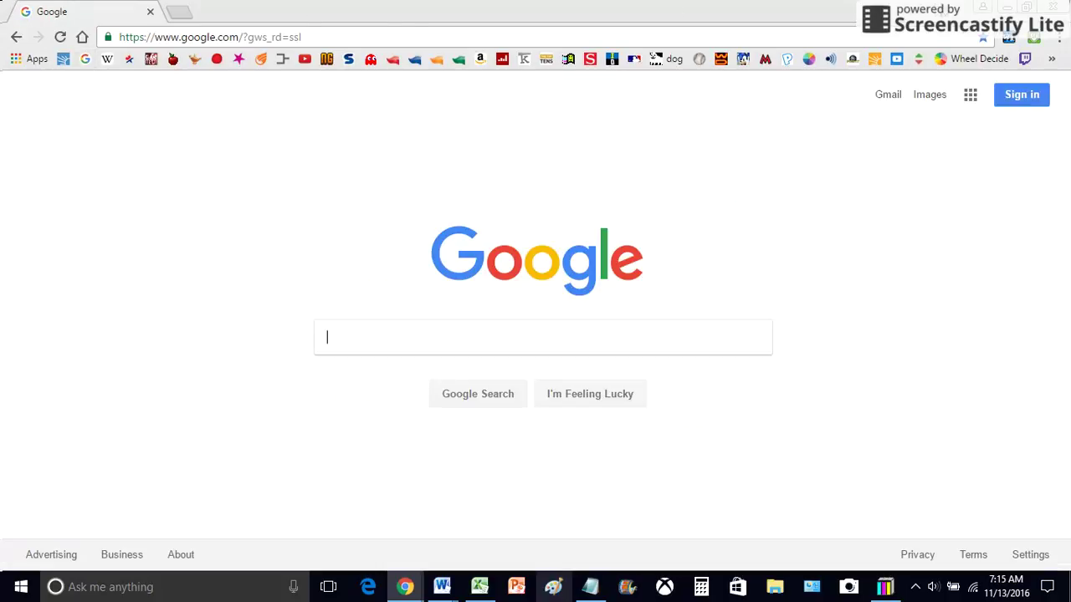
pyautogui.click(1058, 37)
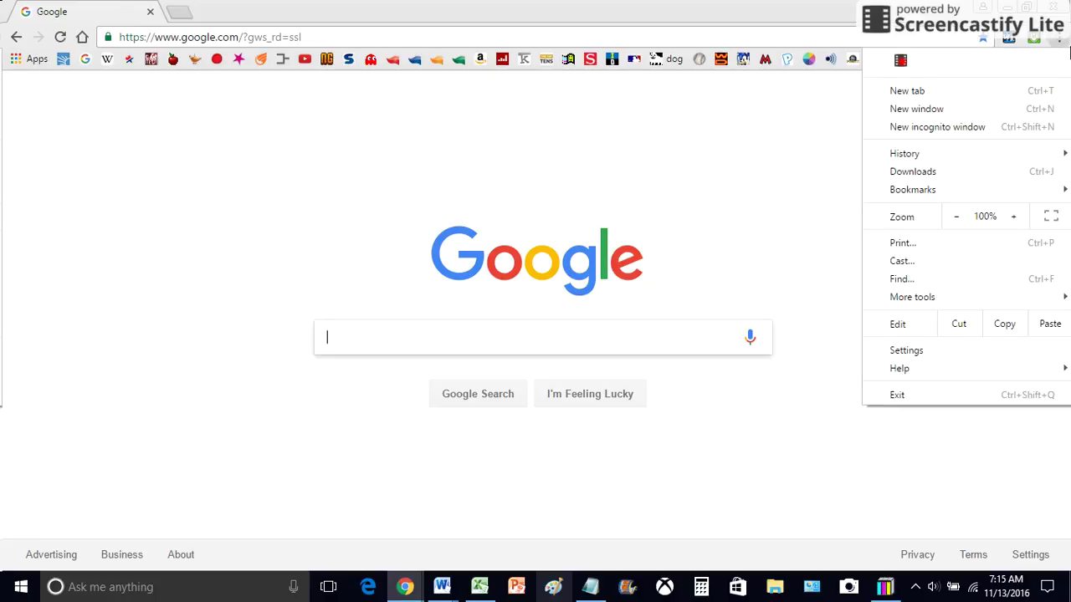
pyautogui.click(900, 70)
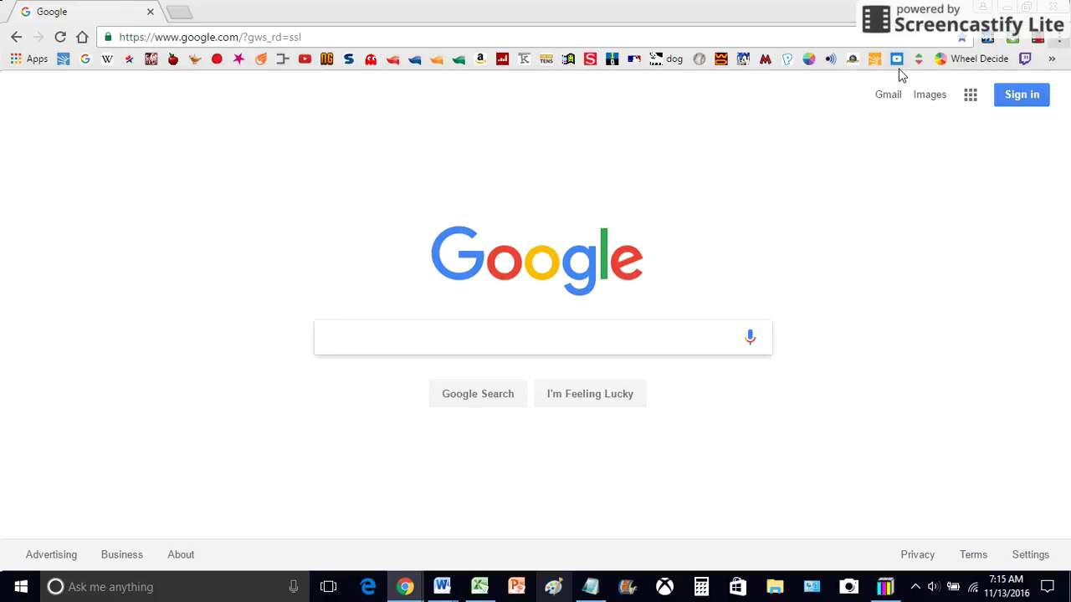
pyautogui.click(1035, 38)
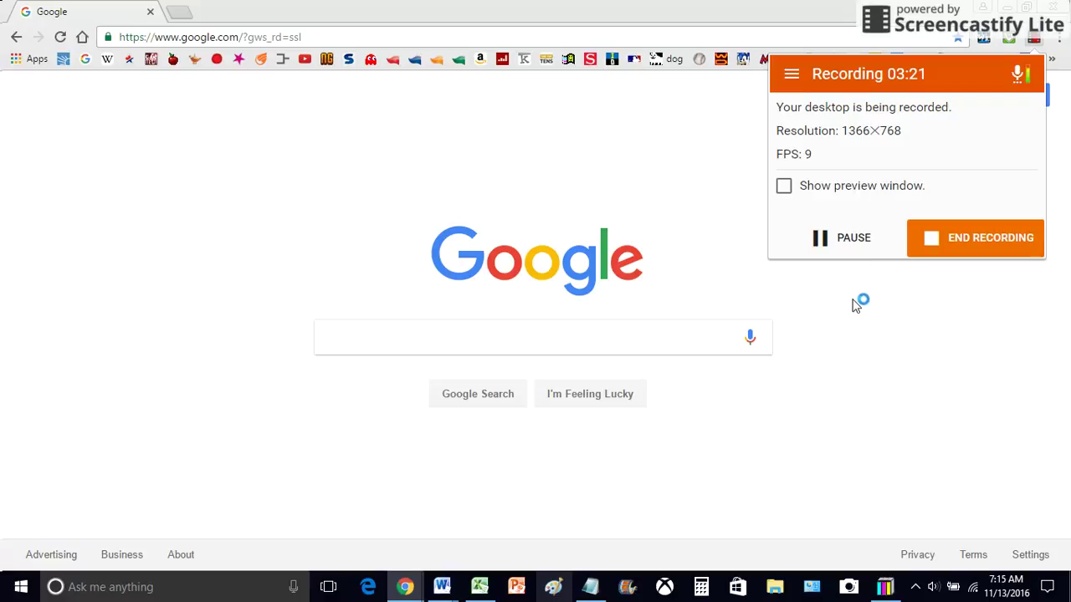